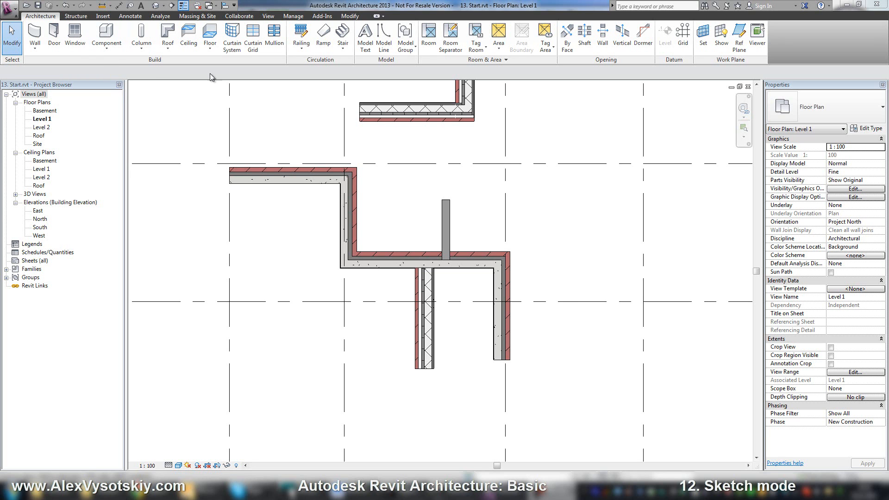
click(210, 34)
middle_drag(535, 171, 409, 171)
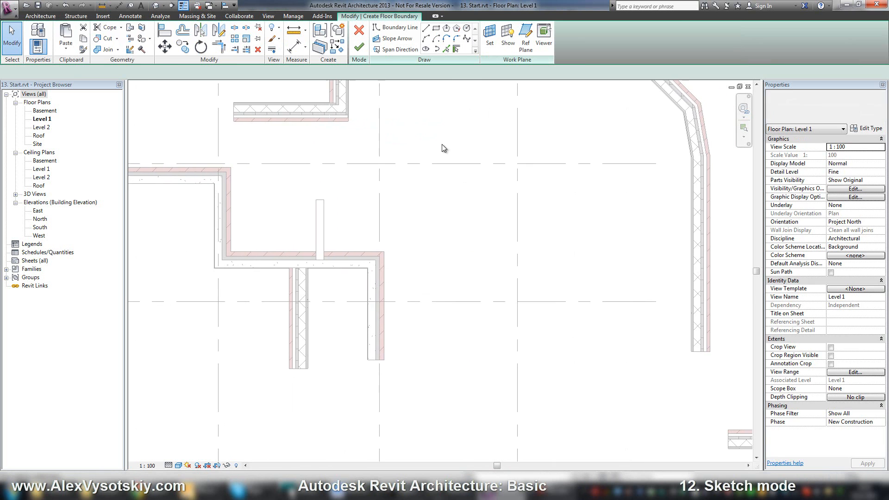
scroll(433, 186, down, 4)
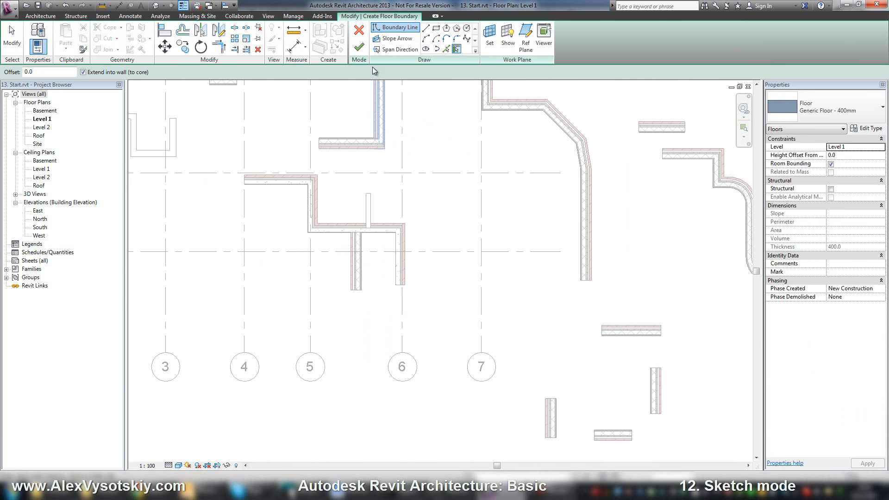
click(359, 30)
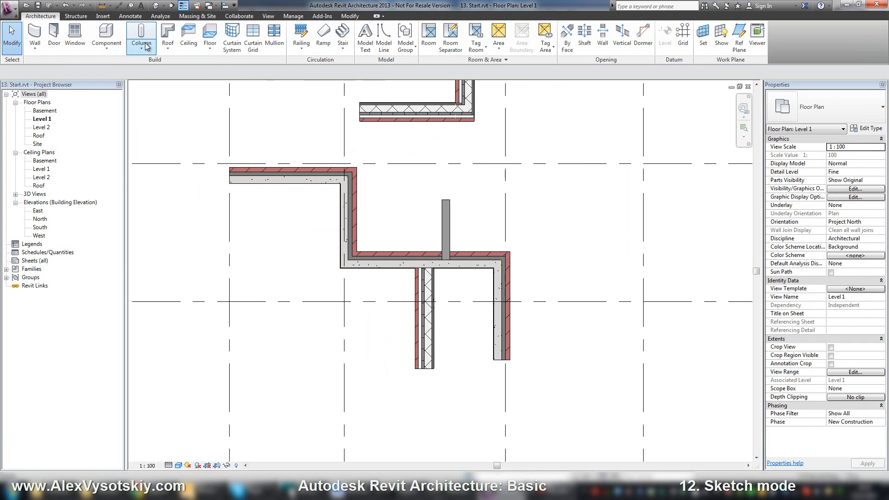
click(167, 32)
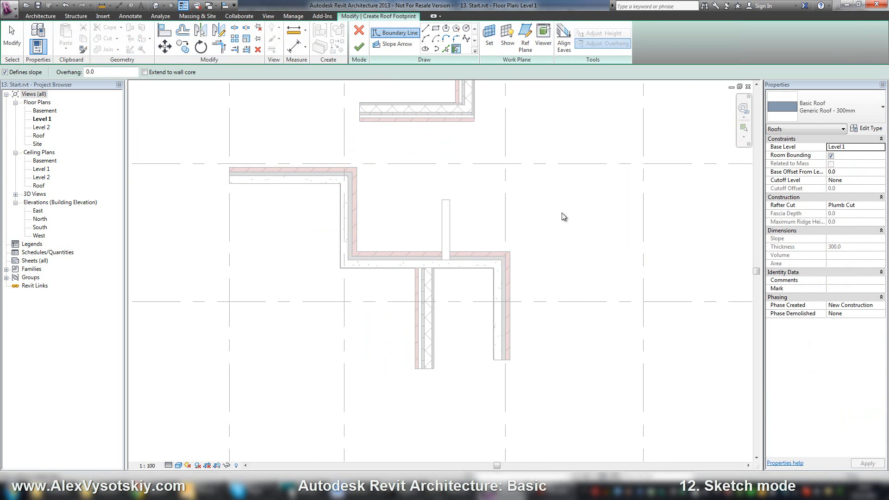
click(41, 16)
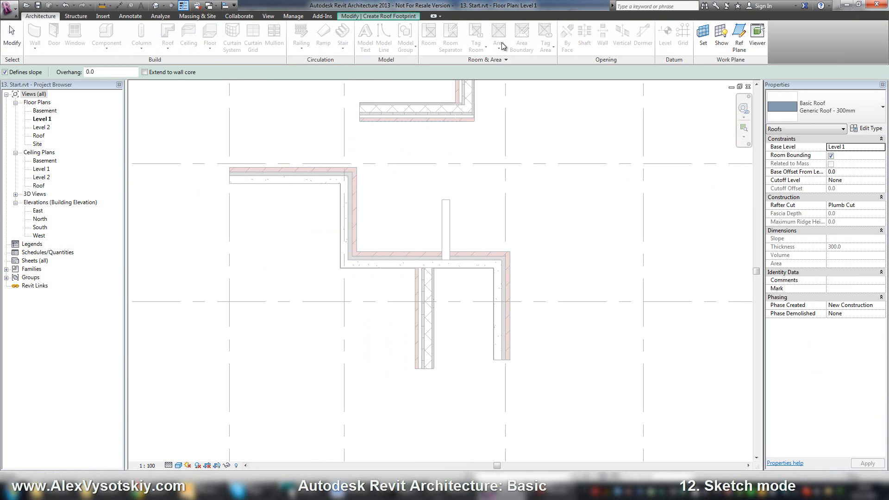
click(381, 17)
click(364, 33)
mouse_move(482, 143)
middle_down()
mouse_move(425, 135)
mouse_move(432, 211)
middle_up()
scroll(425, 135, down, 2)
middle_drag(486, 218, 458, 181)
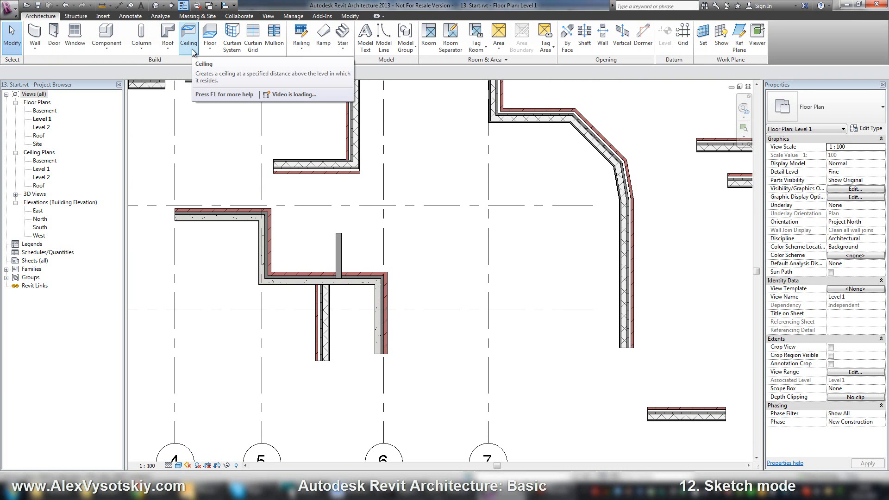
Step: Start an architectural floor on Level 1 and sketch eight chained straight boundary lines in the empty area northeast of the walls
middle_drag(480, 179, 298, 342)
scroll(435, 212, down, 1)
middle_drag(453, 257, 350, 264)
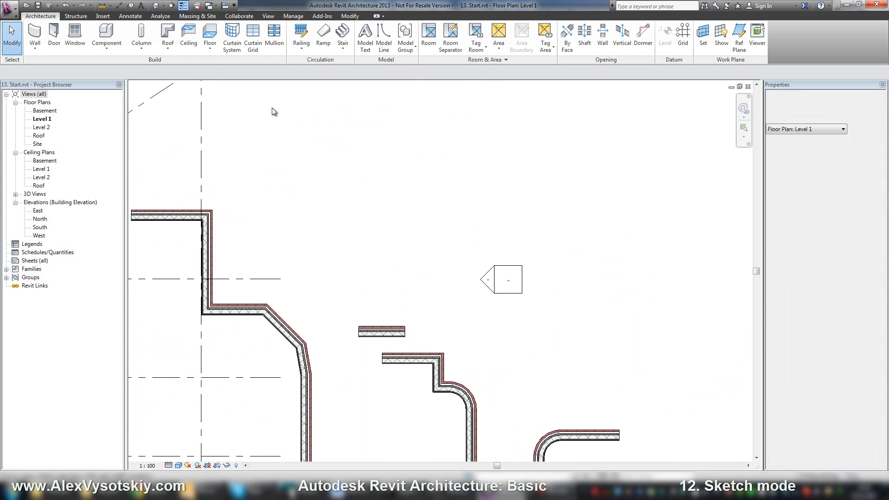
click(212, 50)
click(222, 65)
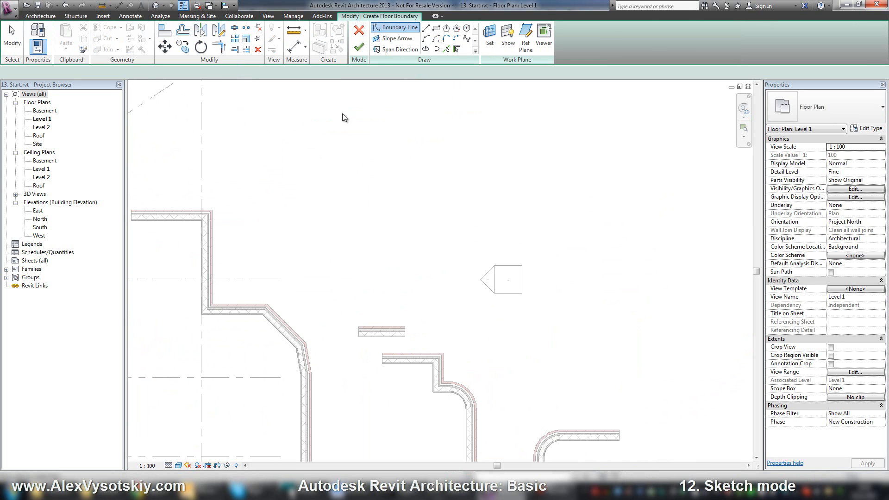
middle_drag(342, 114, 324, 203)
click(426, 28)
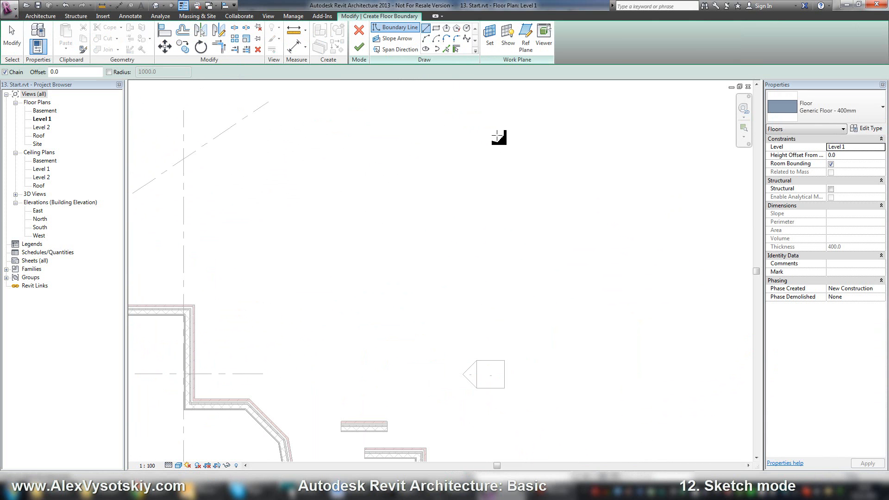
click(356, 124)
click(531, 130)
click(531, 232)
click(365, 324)
click(327, 281)
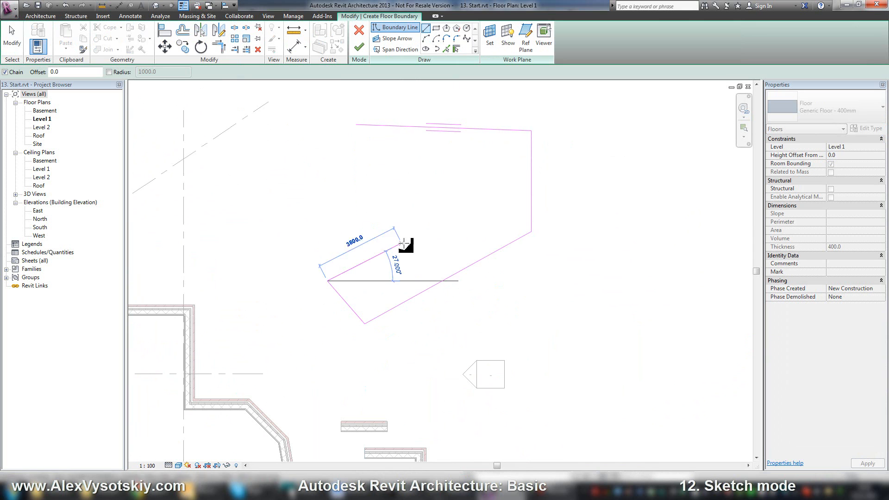
click(485, 217)
click(486, 184)
click(371, 219)
click(321, 221)
Step: Close the floor boundary with a bulging arc between its two open ends and finish the floor sketch
click(425, 38)
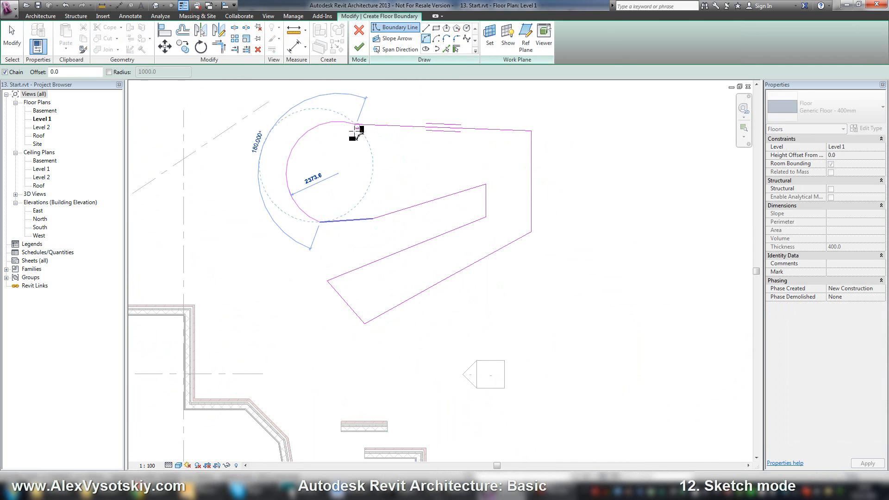
click(307, 148)
click(359, 47)
Step: Display the Level 1 plan and the 3D view side by side, framing the new floor in both
click(739, 86)
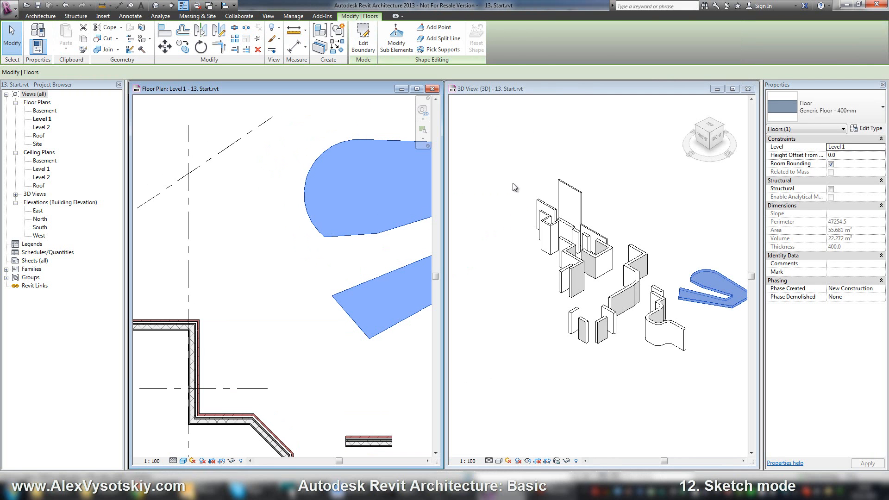
middle_drag(740, 293, 647, 281)
scroll(631, 286, up, 3)
scroll(597, 250, down, 2)
middle_drag(326, 206, 288, 201)
scroll(213, 192, down, 3)
scroll(216, 135, down, 1)
Step: Create a footprint roof from a rectangle about 8800 mm wide, east of the new floor, with all edges defining slope
click(41, 16)
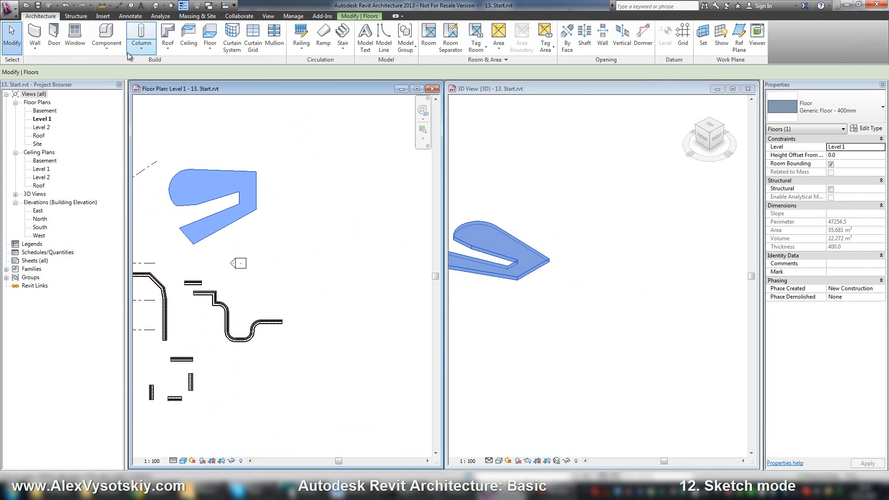
click(171, 32)
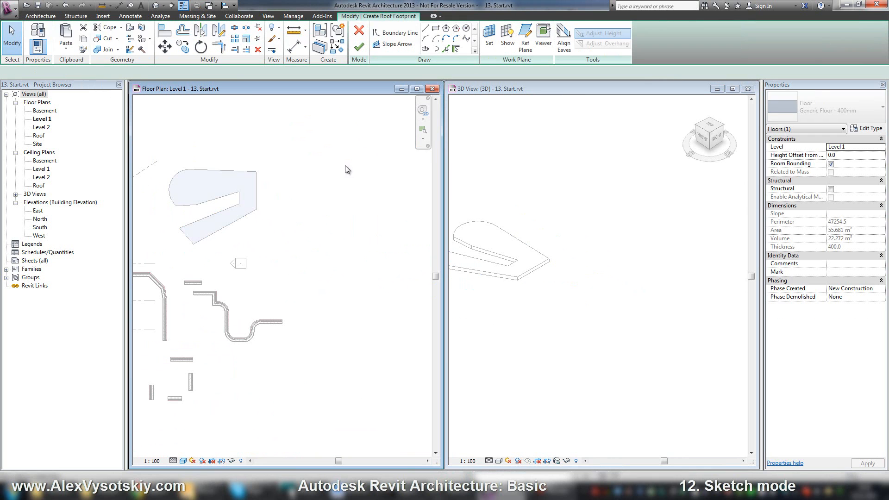
click(436, 29)
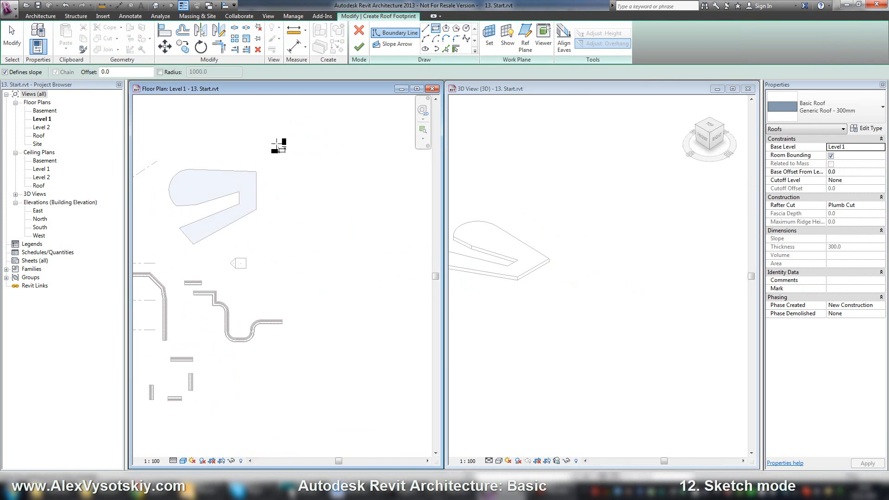
click(295, 150)
click(356, 233)
click(359, 47)
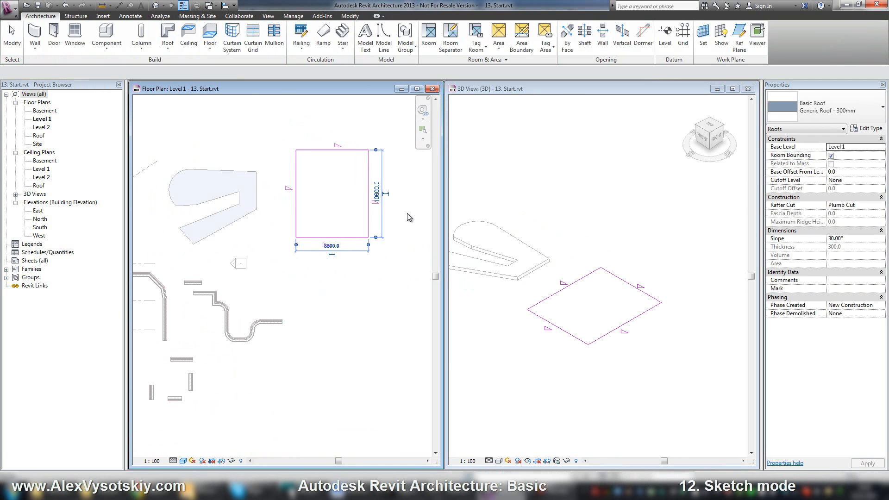
Step: Inspect the new sloped roof in the 3D view
click(643, 359)
shift+middle_drag(608, 335, 628, 326)
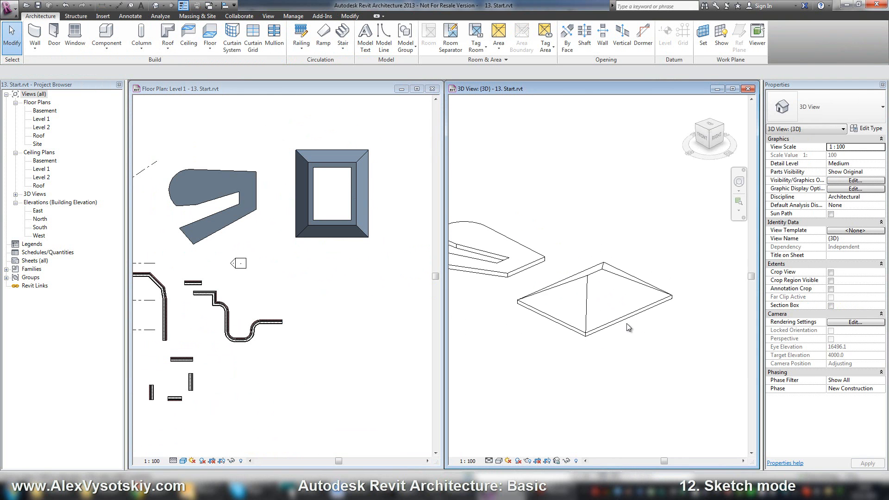
click(613, 324)
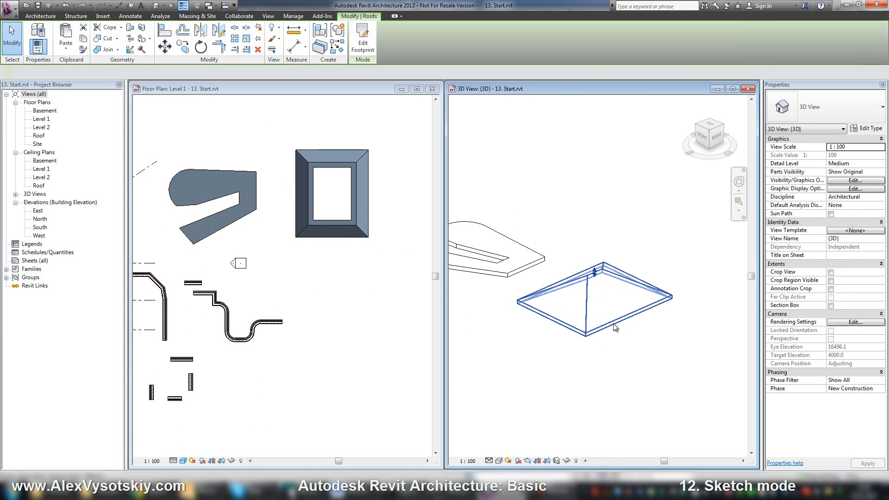
click(575, 191)
Step: Start another floor on Level 1 and sketch a closed, irregular eleven-sided boundary in chained lines south of the roof
middle_drag(276, 163, 265, 167)
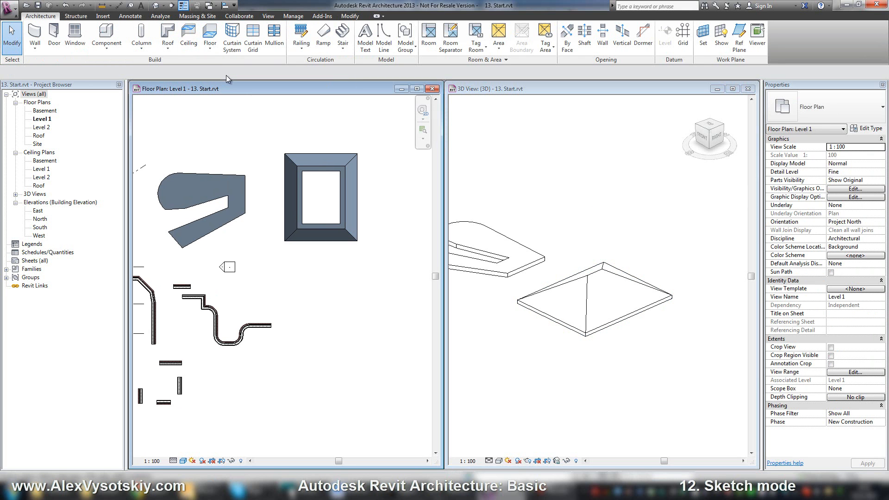
click(215, 50)
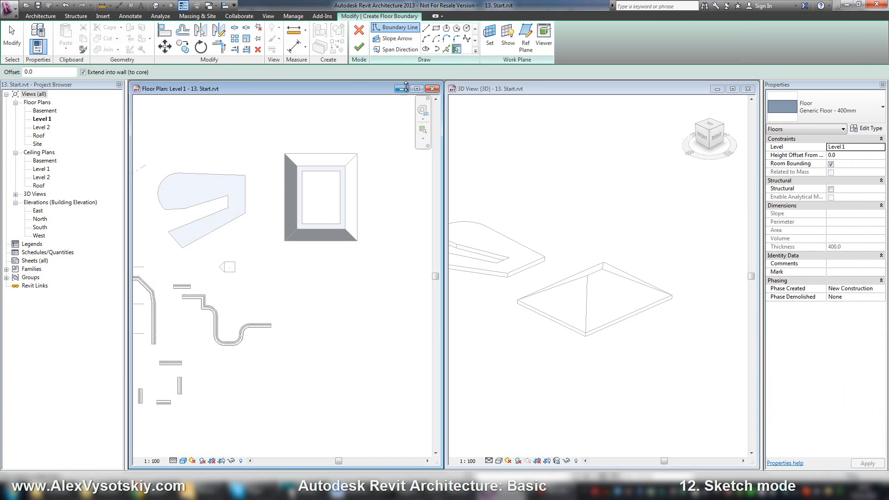
click(425, 27)
click(331, 298)
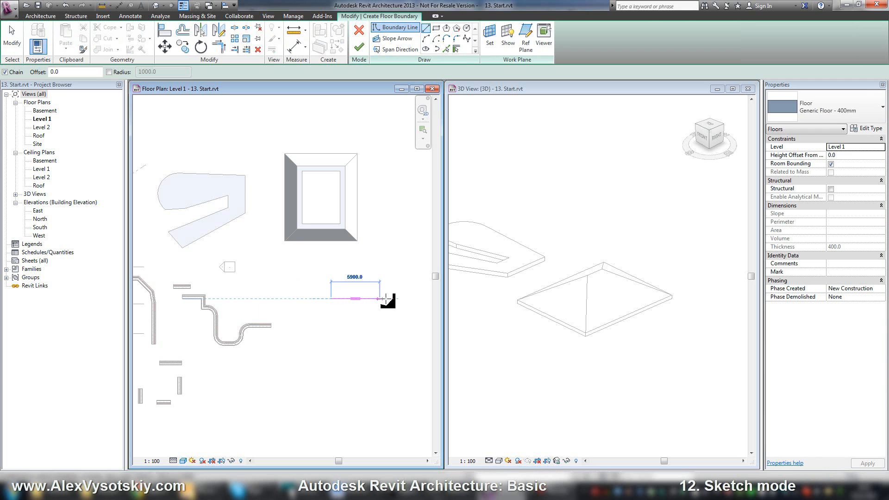
click(391, 299)
click(405, 376)
click(360, 414)
click(294, 425)
click(288, 391)
click(322, 369)
click(348, 356)
click(340, 336)
click(305, 341)
click(293, 314)
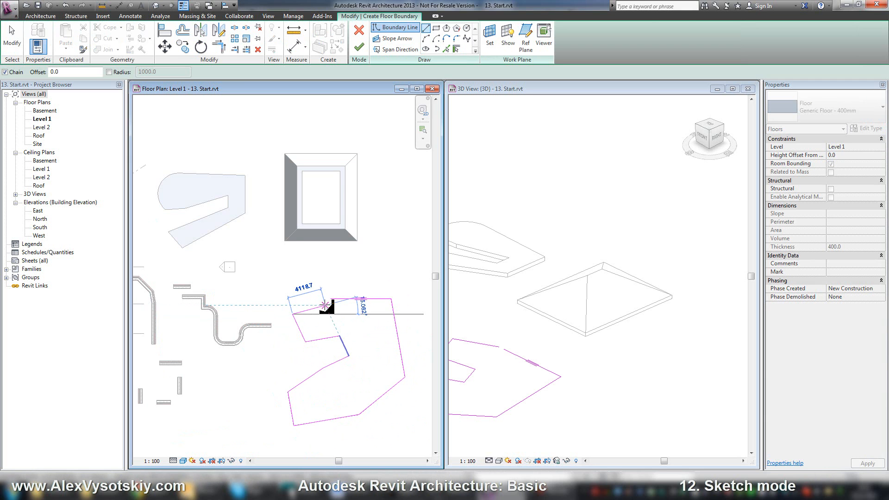
scroll(324, 304, up, 3)
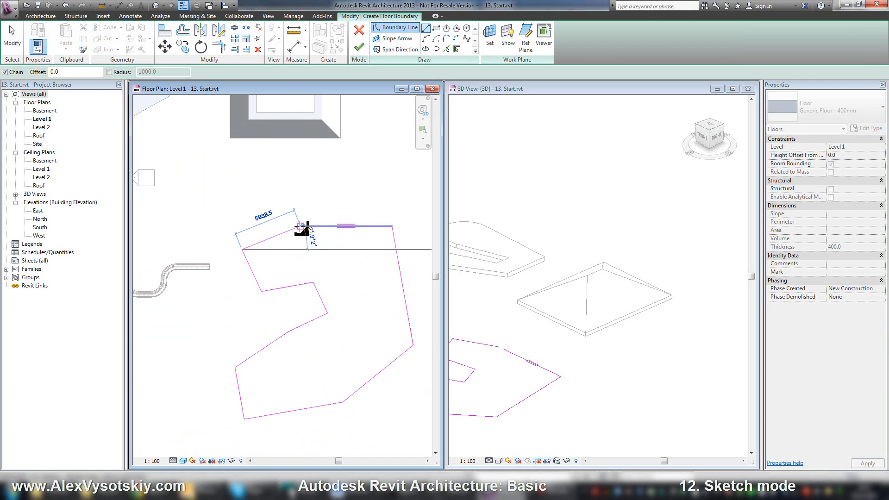
click(308, 227)
middle_drag(349, 286, 345, 260)
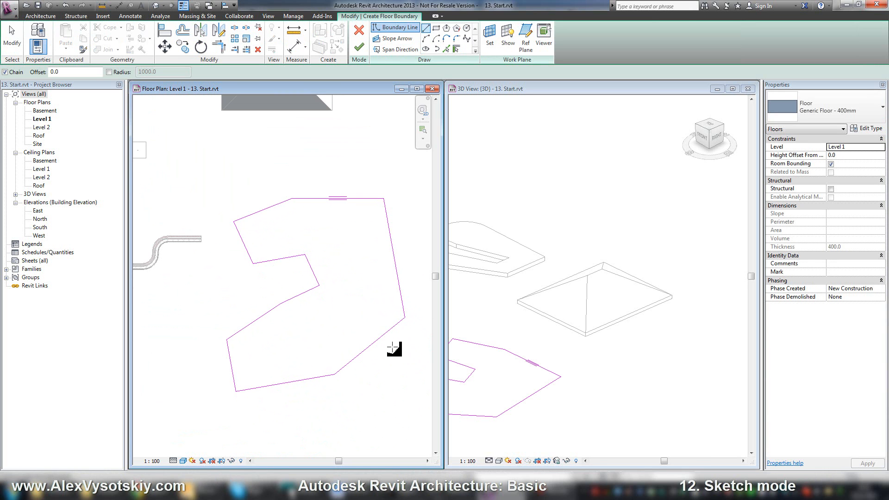
key(Escape)
Step: Pull the lower diagonal line's end away from the boundary's east corner and try to finish the sketch with the gap
scroll(367, 318, up, 3)
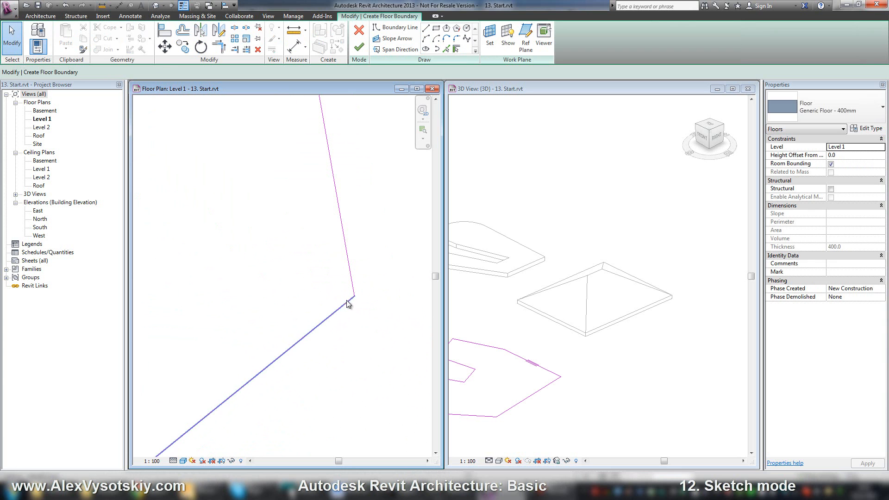
click(347, 302)
drag(354, 296, 354, 324)
click(376, 327)
scroll(366, 310, down, 5)
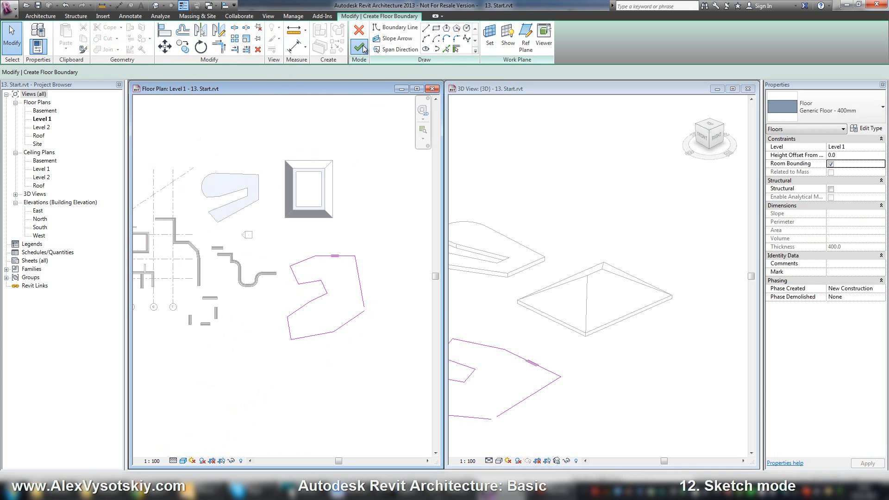
click(359, 47)
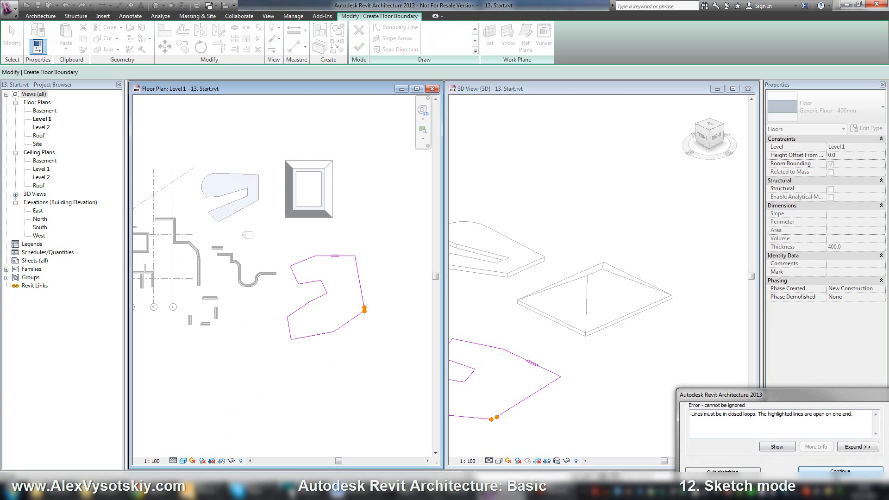
click(840, 471)
Step: Extend the boundary's long east line to meet the lower diagonal line's end and finish the floor sketch
scroll(365, 296, up, 4)
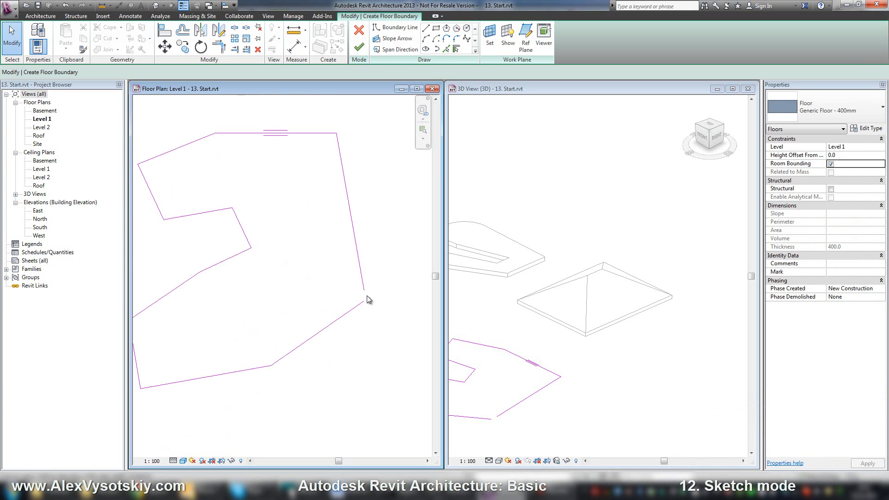
click(362, 280)
drag(362, 290, 363, 306)
click(384, 327)
click(359, 46)
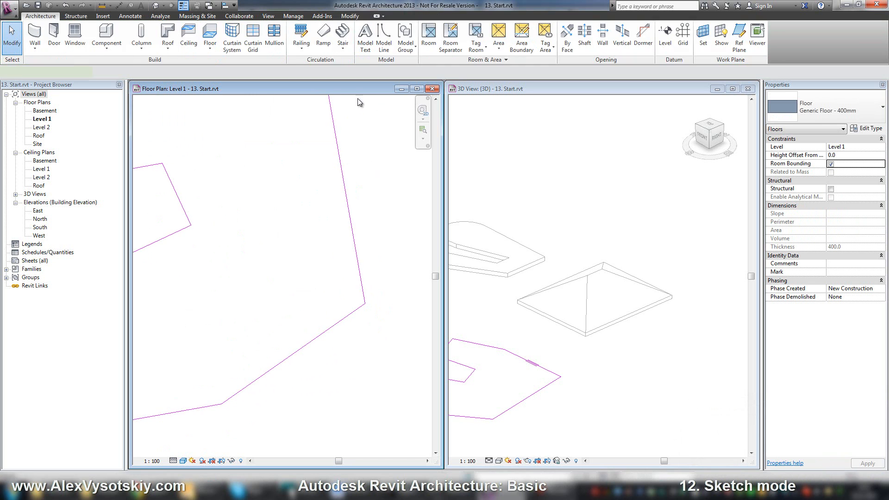
Step: Edit the new floor's boundary, extend both lines past their northeast corner so they cross, and try to finish the sketch
click(363, 42)
scroll(357, 218, down, 3)
scroll(357, 218, down, 1)
mouse_move(341, 208)
middle_down()
mouse_move(348, 226)
mouse_move(343, 213)
middle_up()
scroll(349, 226, down, 1)
scroll(351, 190, up, 2)
scroll(344, 197, up, 4)
click(365, 204)
mouse_move(365, 200)
mouse_down()
mouse_move(362, 188)
mouse_move(374, 202)
mouse_up()
click(352, 215)
click(354, 201)
click(359, 48)
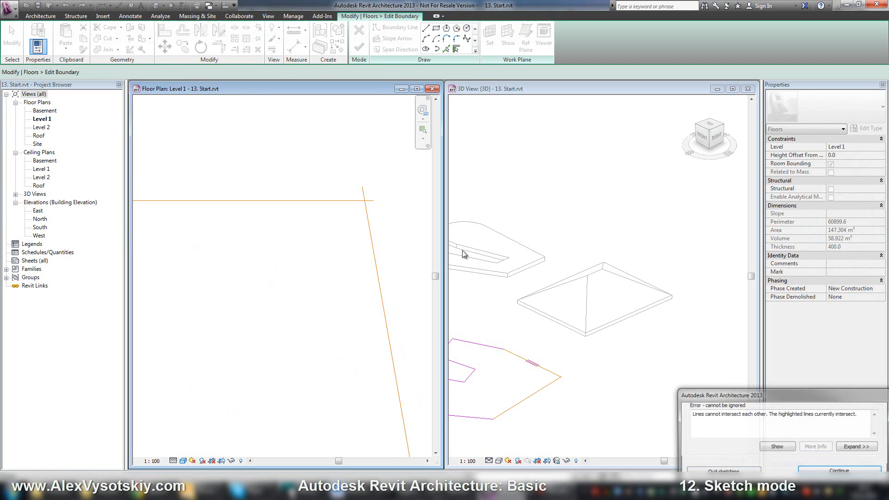
click(841, 470)
Step: Undo both line extensions at the northeast corner and finish the floor boundary
click(373, 202)
key(ctrl+z)
key(ctrl+z)
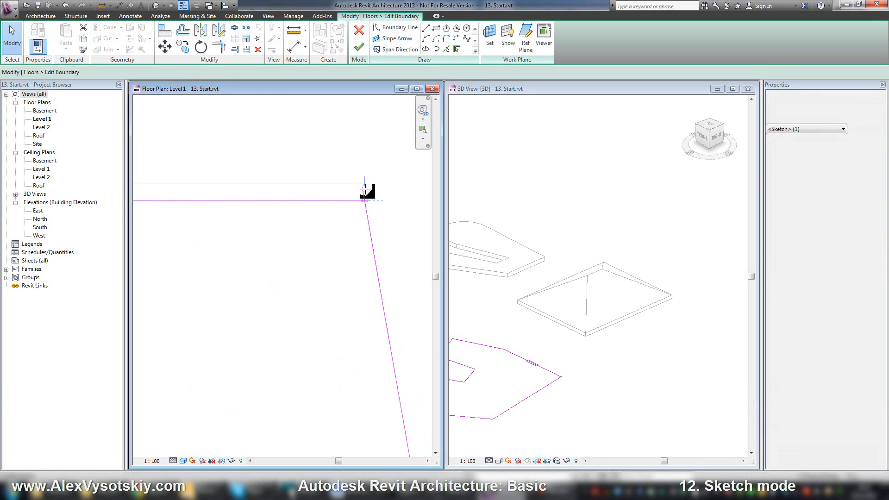
click(402, 217)
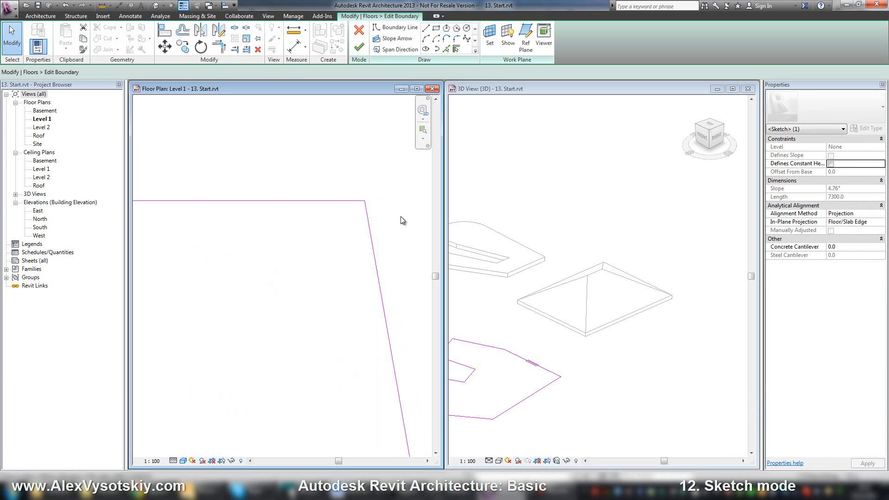
scroll(362, 172, down, 3)
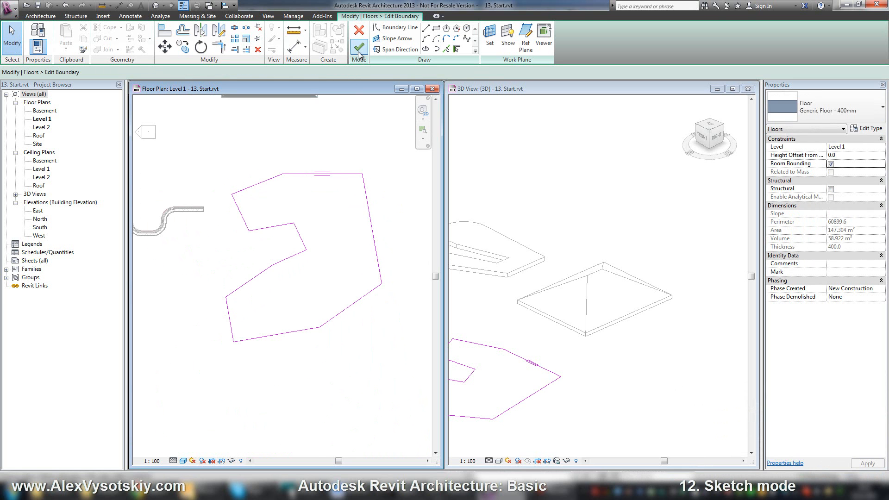
click(359, 55)
Step: Reopen the floor's boundary, sketch a six-sided polygon inside its east part as an opening, and finish the sketch
click(357, 39)
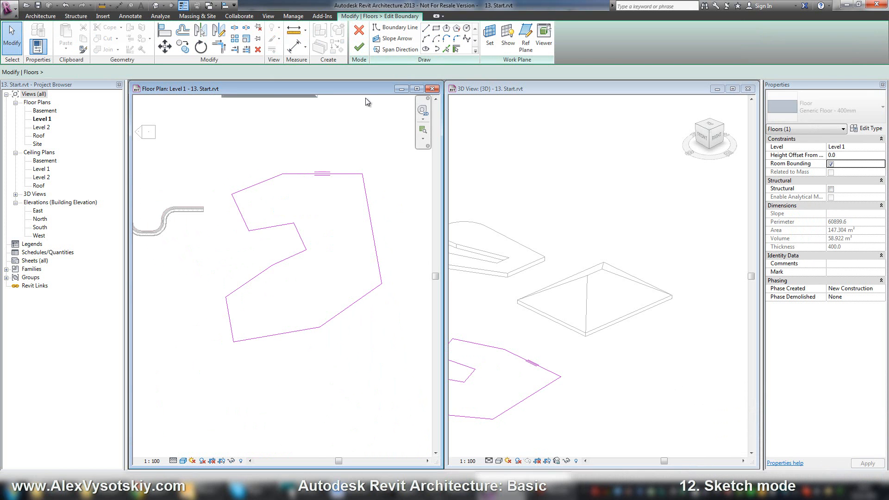
middle_drag(341, 173, 335, 161)
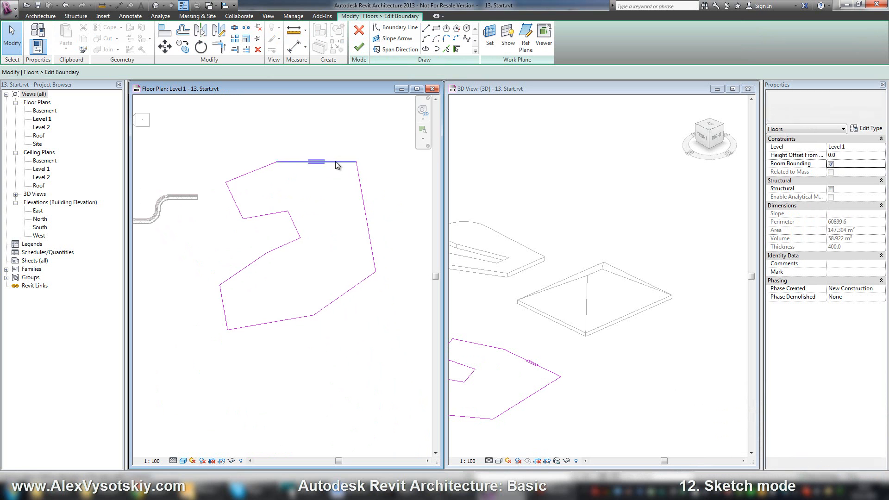
click(445, 29)
scroll(347, 189, up, 2)
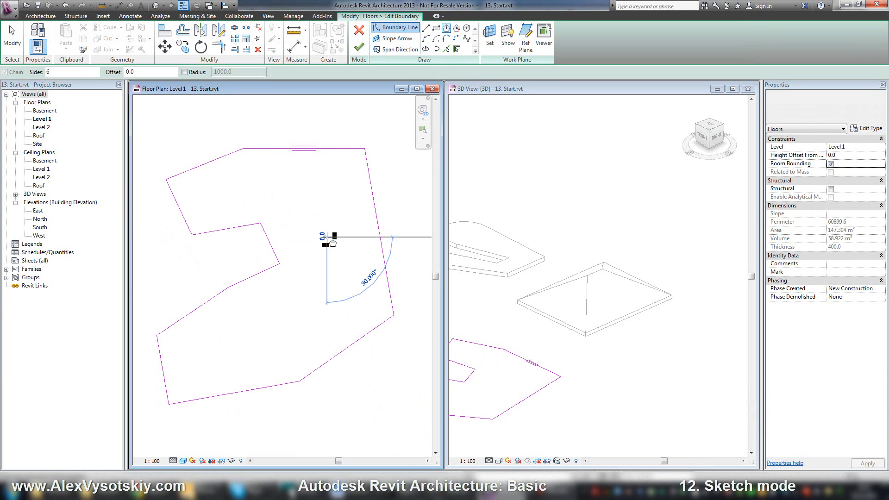
click(329, 239)
click(324, 201)
click(359, 50)
middle_drag(469, 340, 595, 311)
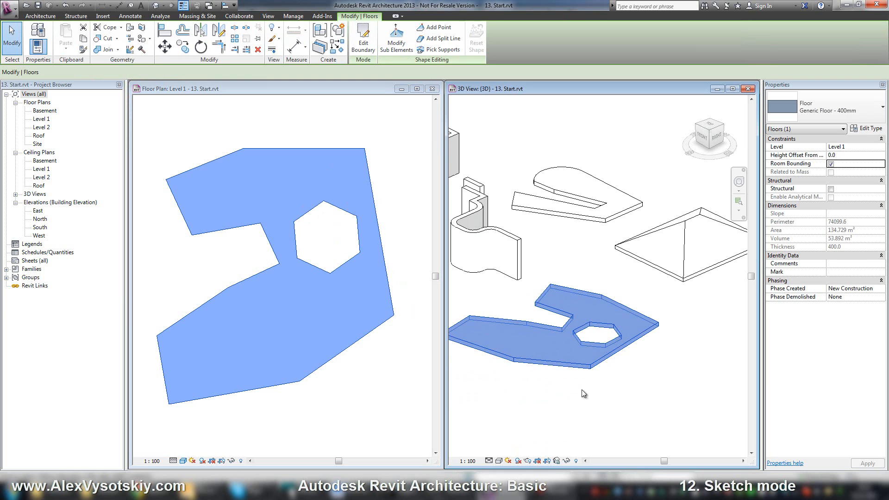
click(549, 394)
scroll(557, 348, up, 3)
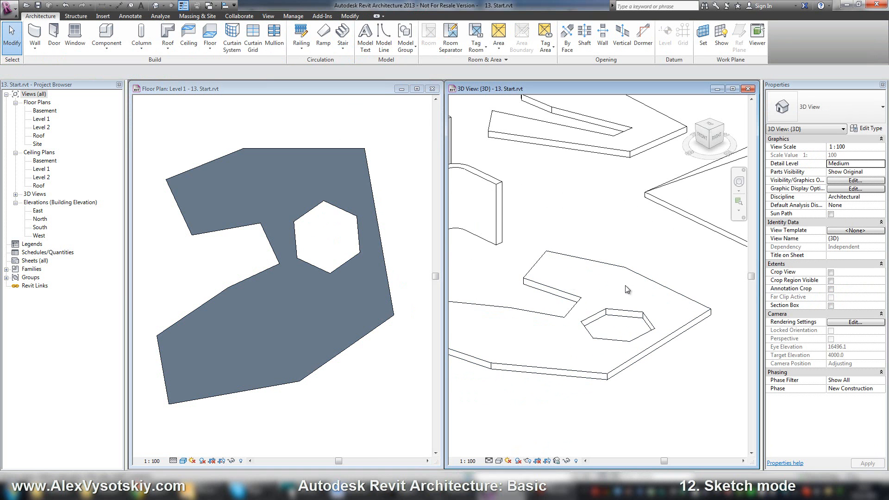
scroll(575, 338, down, 3)
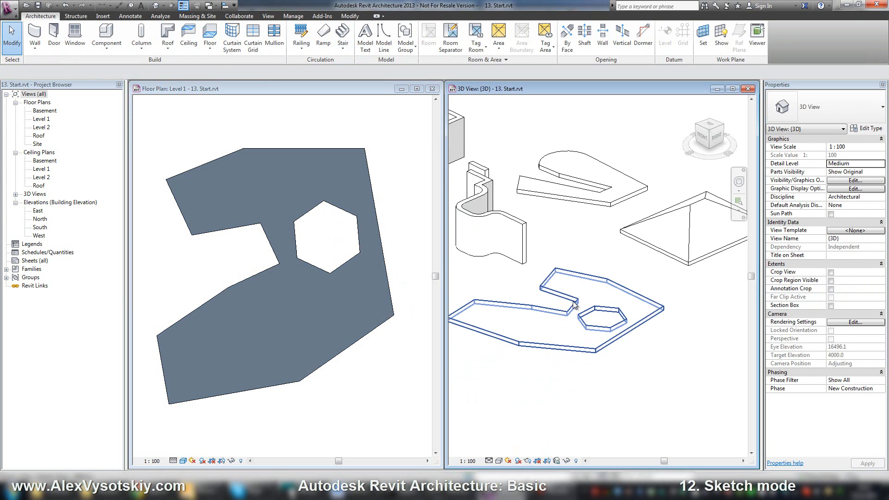
Step: Edit the floor's boundary, move the hexagon east across the long east line, and try to finish the sketch
click(377, 334)
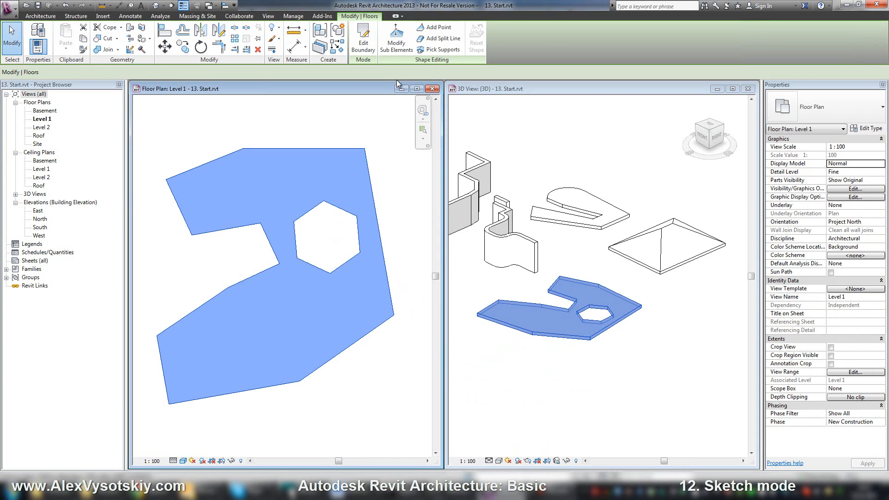
click(363, 37)
drag(294, 192, 359, 273)
drag(360, 241, 389, 238)
click(360, 49)
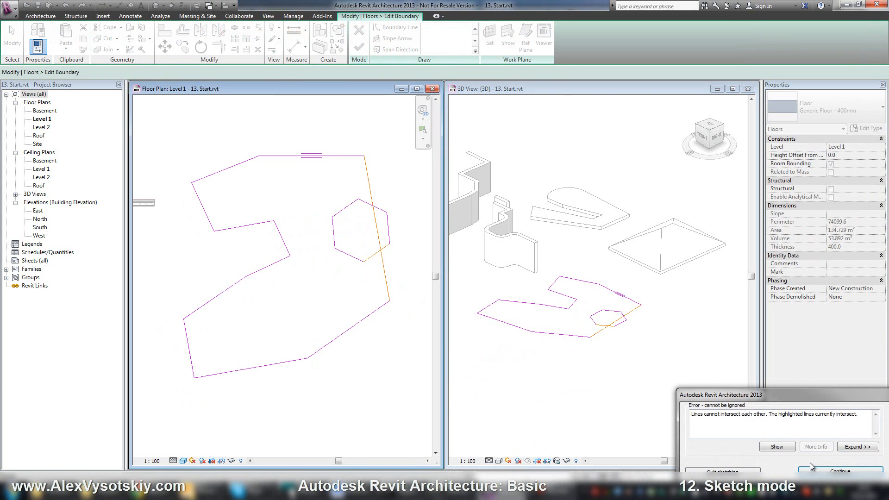
click(840, 470)
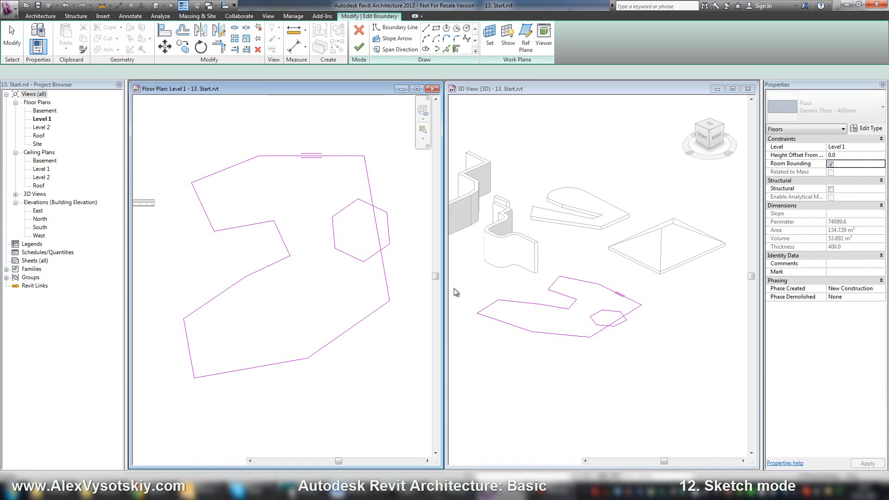
key(Escape)
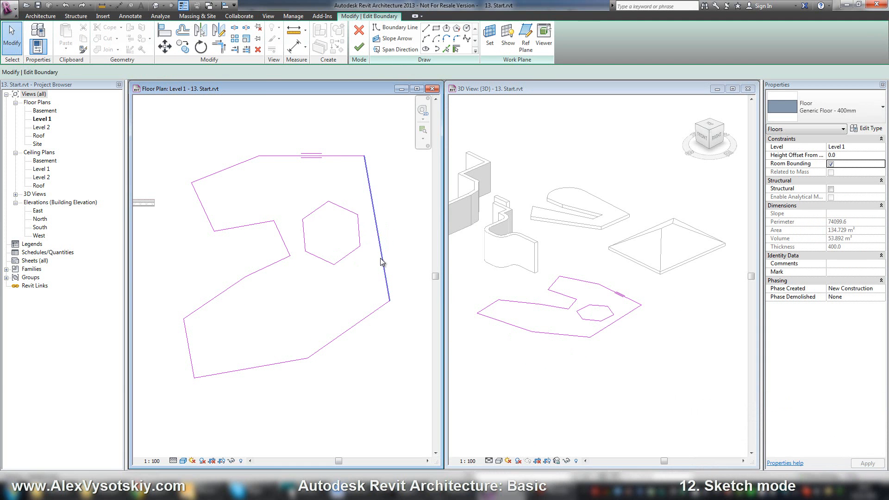
Step: Shorten the hexagon's southeast side to leave a gap at its corner and try to finish the sketch
click(346, 256)
drag(360, 246, 356, 250)
click(366, 239)
click(360, 47)
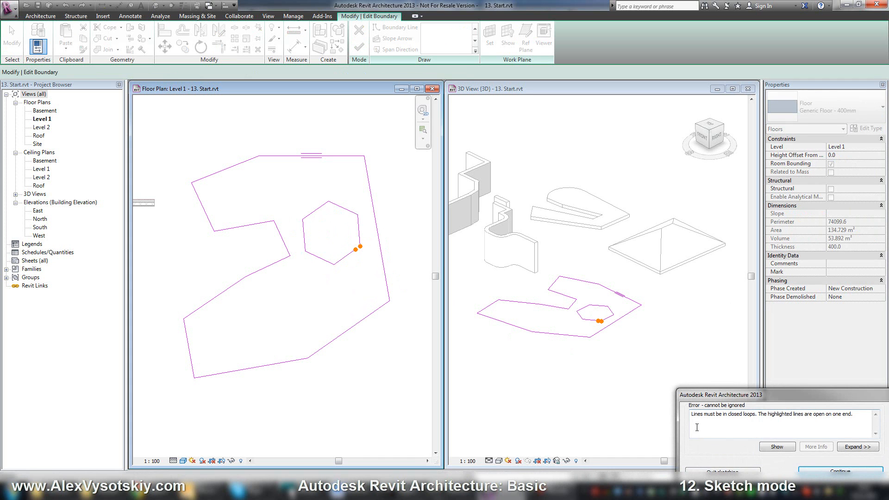
drag(693, 416, 854, 414)
click(615, 357)
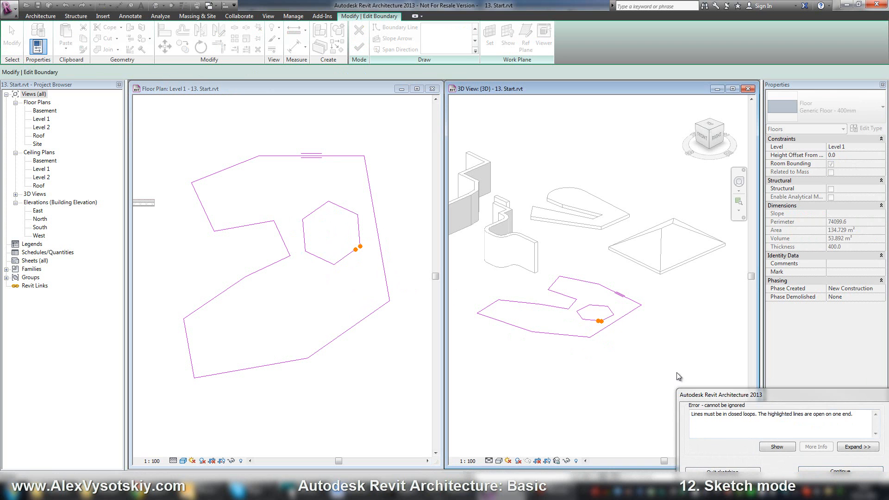
click(851, 467)
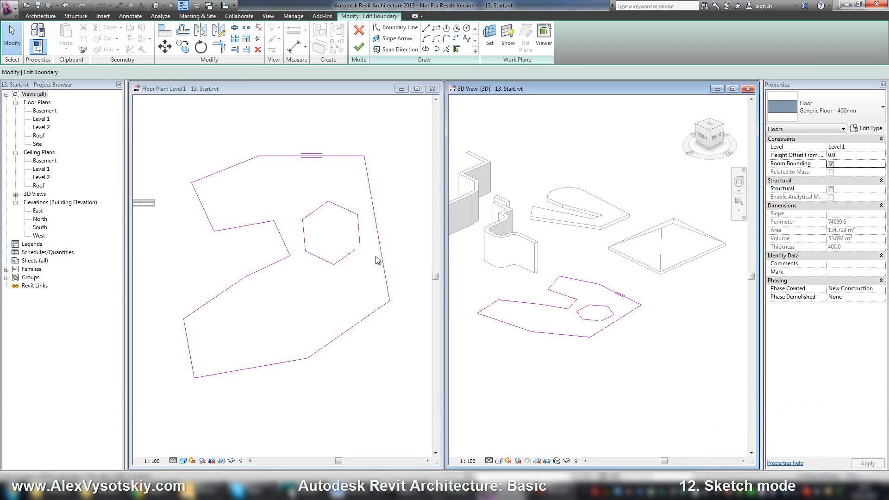
Step: Delete the whole hexagon chain from the floor's boundary sketch
click(374, 238)
key(Tab)
click(359, 234)
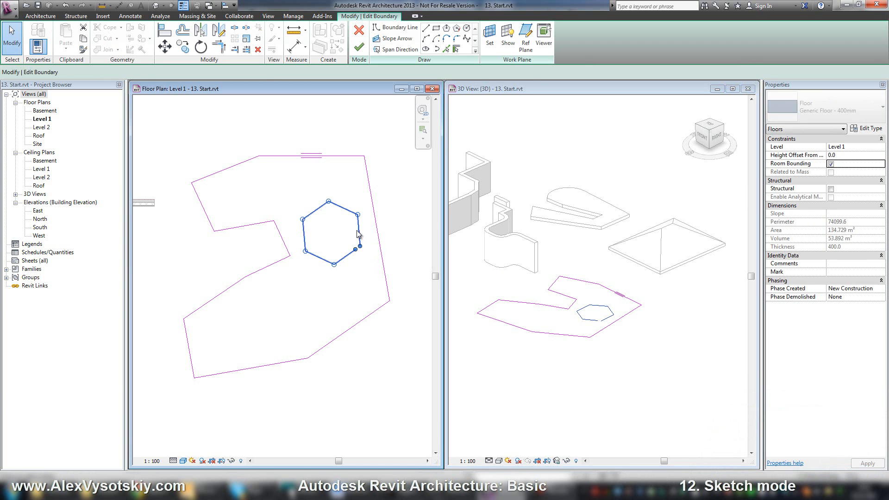
key(Delete)
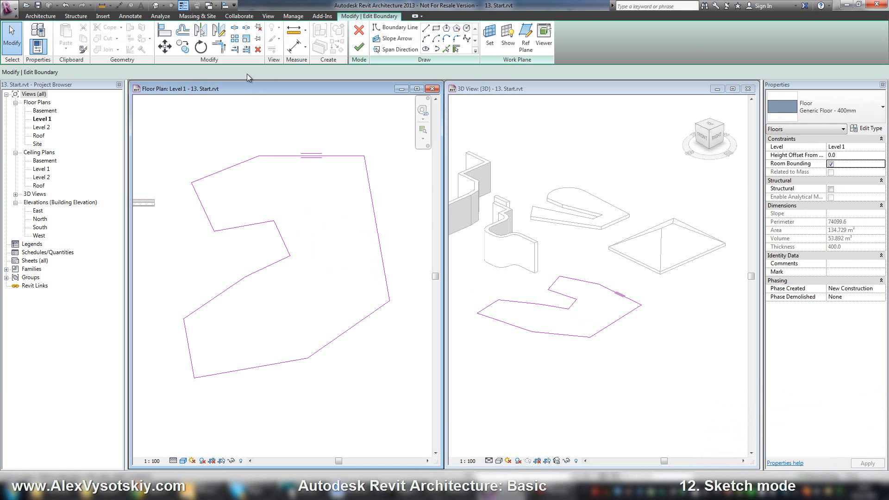
click(41, 16)
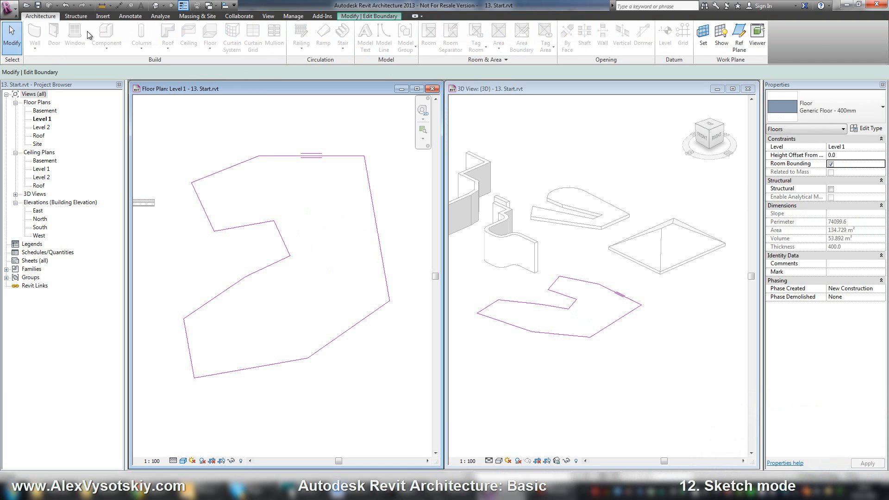
click(359, 16)
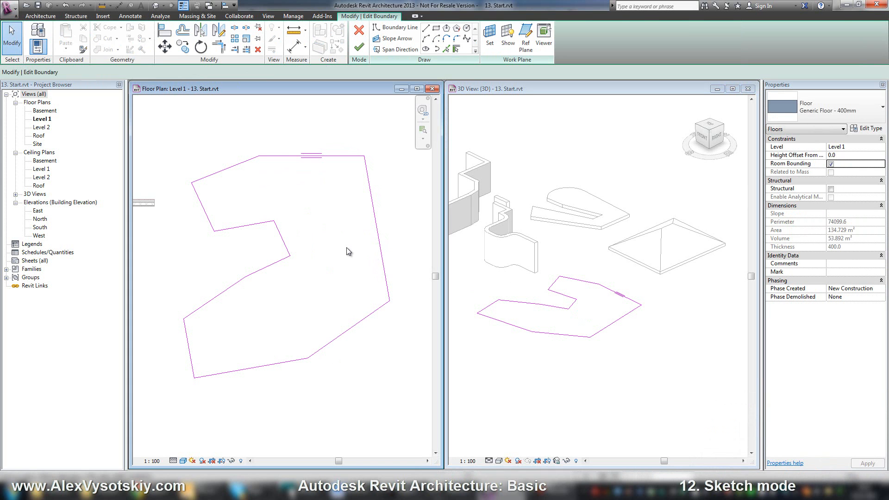
click(40, 15)
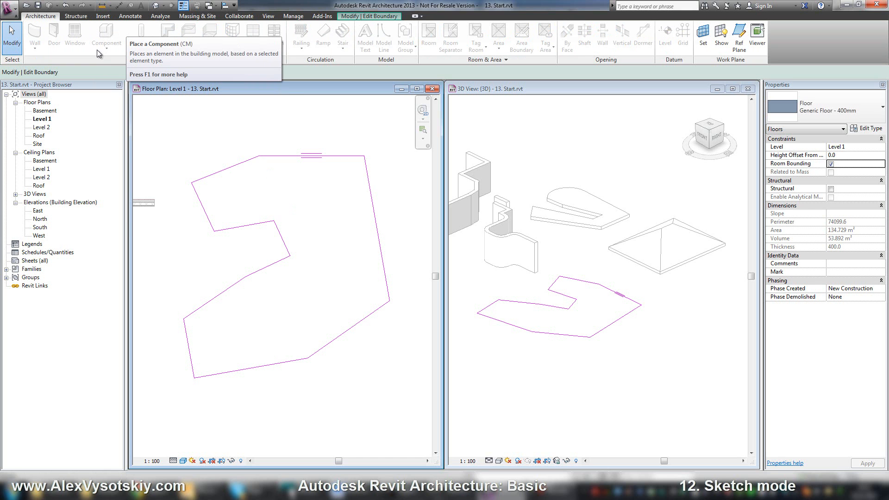
click(351, 18)
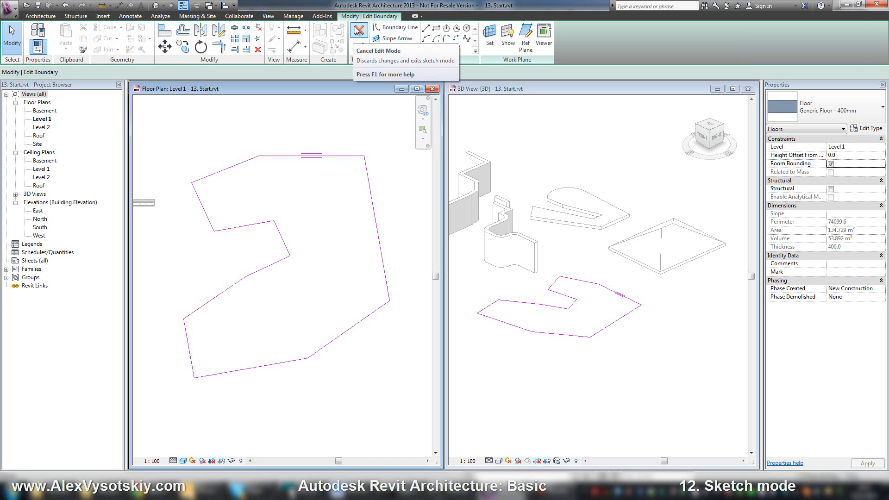
Step: Exit sketch mode and discard the edits to the floor's boundary
click(359, 32)
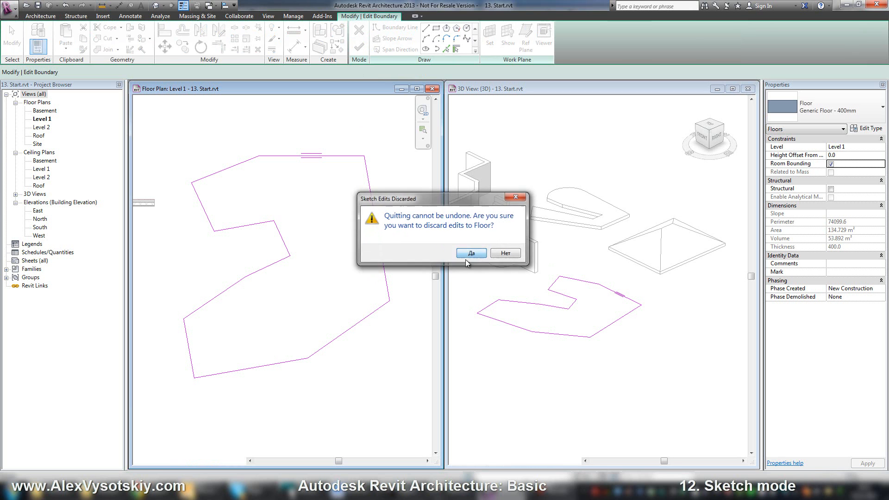
click(461, 253)
scroll(353, 185, down, 3)
middle_drag(345, 188, 372, 217)
click(347, 177)
middle_drag(291, 193, 296, 224)
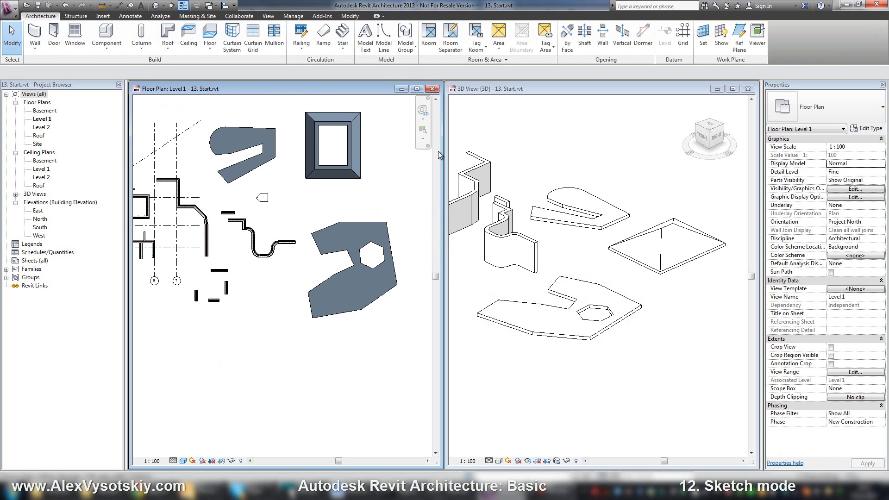
drag(401, 124, 347, 196)
click(346, 196)
Step: Create a railing east of the roof from an open stepped path with segments of about 10800, 5900 and 5000 mm
middle_drag(368, 196, 330, 207)
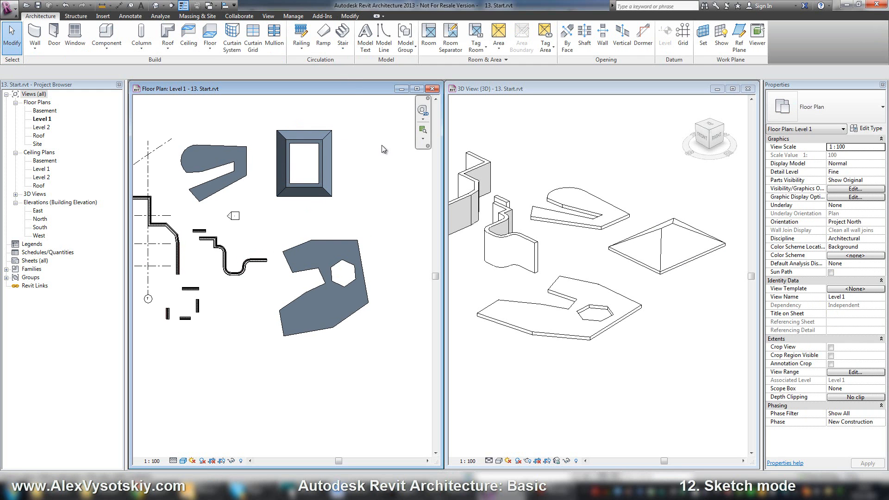
middle_drag(383, 152, 355, 157)
click(299, 52)
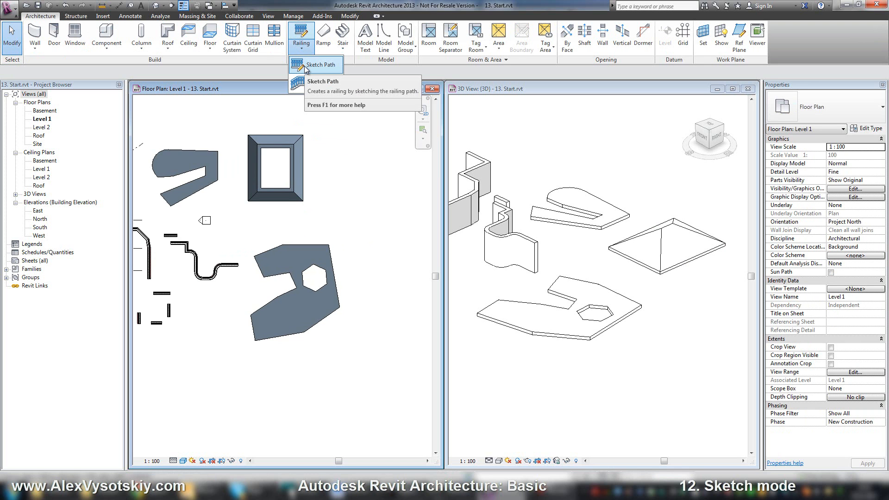
click(307, 65)
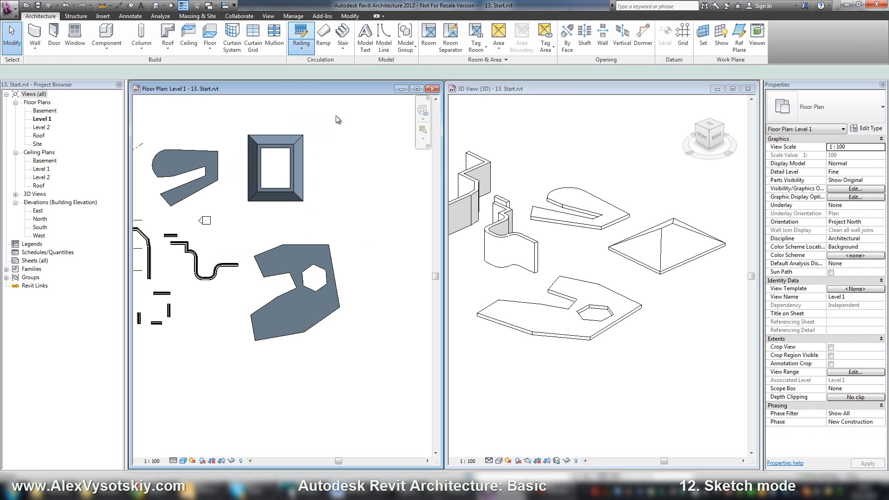
click(354, 195)
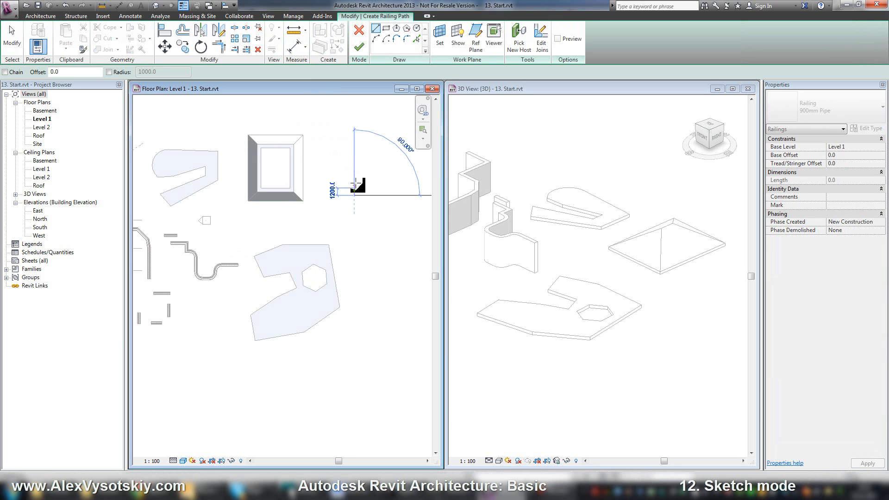
click(354, 128)
middle_drag(353, 129, 298, 227)
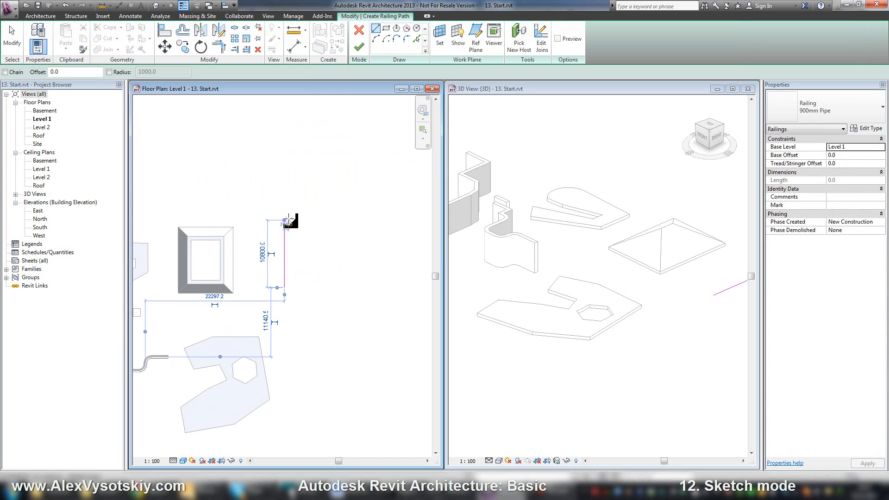
click(284, 220)
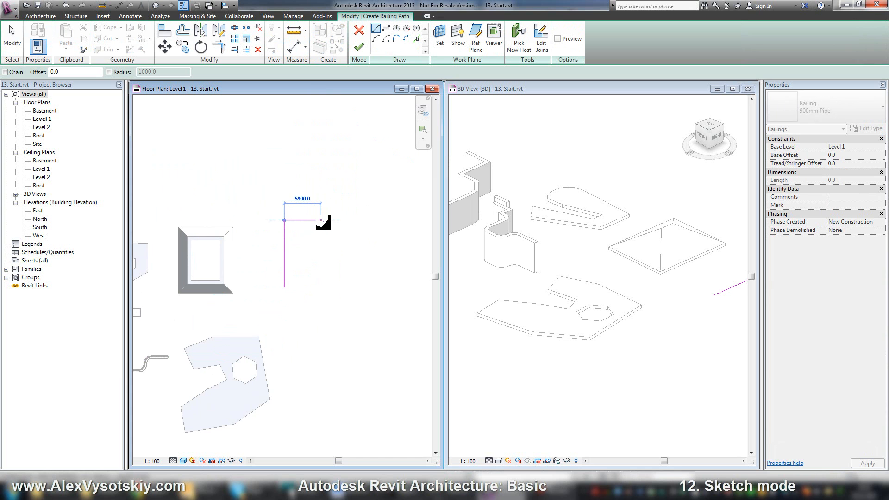
click(321, 220)
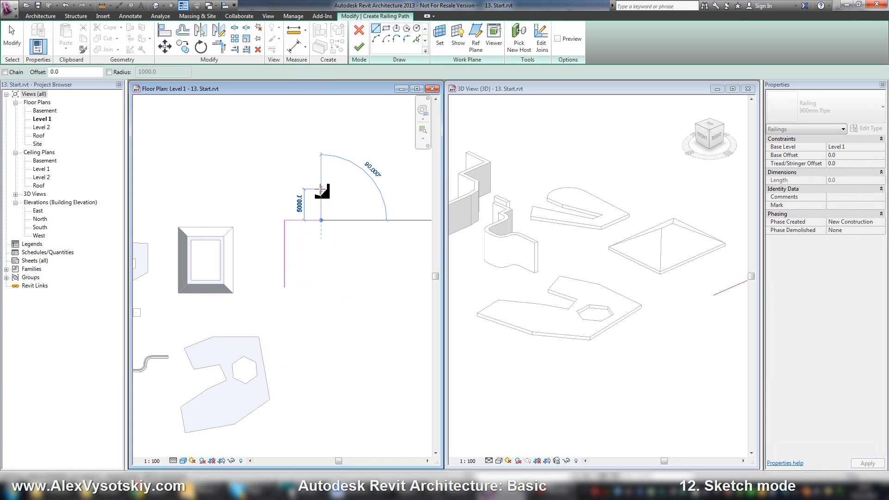
click(321, 190)
click(359, 46)
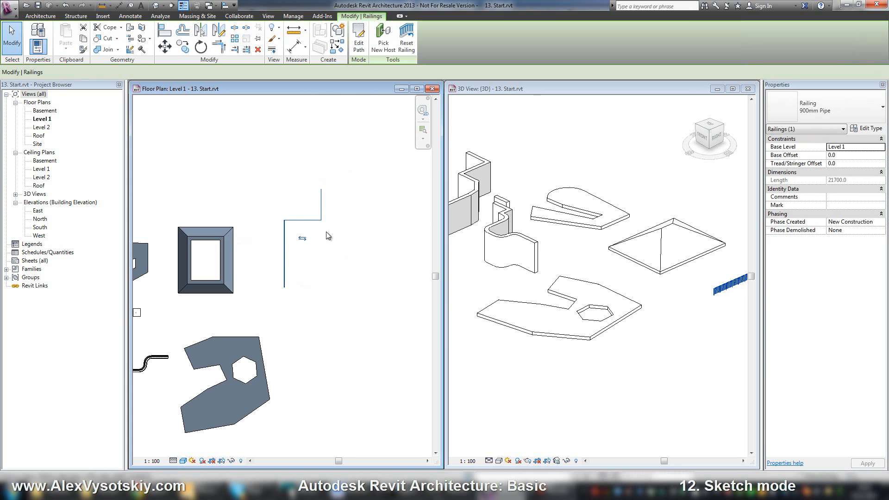
Step: Inspect the railing in the 3D view and delete it
middle_drag(676, 329, 547, 335)
scroll(599, 291, up, 5)
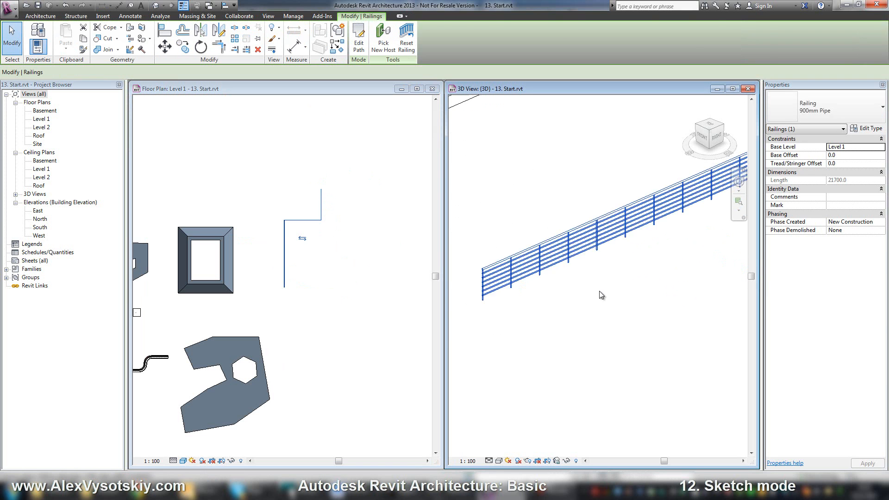
click(579, 307)
scroll(537, 288, down, 5)
click(539, 285)
key(Delete)
Step: Delete the rectangular roof and the floor with the hexagonal opening from the Level 1 plan
middle_drag(274, 227, 350, 176)
scroll(350, 176, down, 1)
scroll(350, 176, down, 1)
drag(352, 308, 315, 193)
key(Delete)
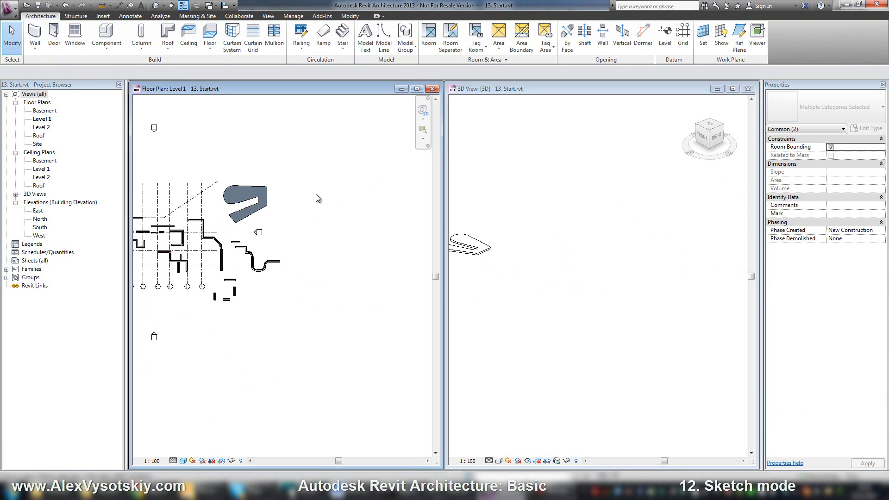